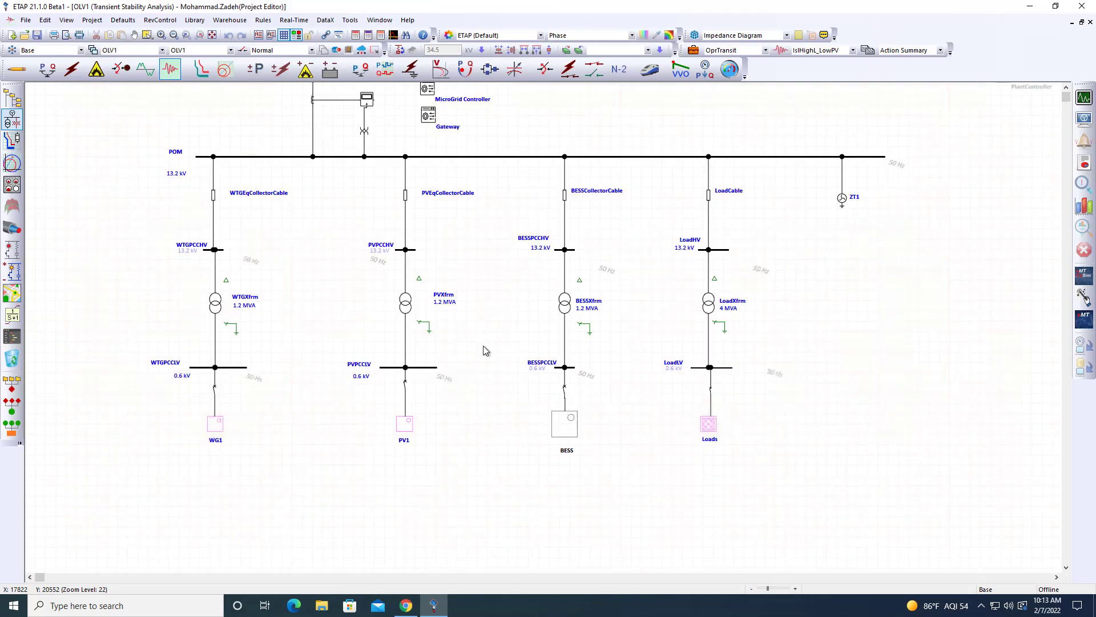
Step: Circle the WTGXfrm and PVXfrm transformers on the one-line diagram with the pen
scroll(505, 336, up, 4)
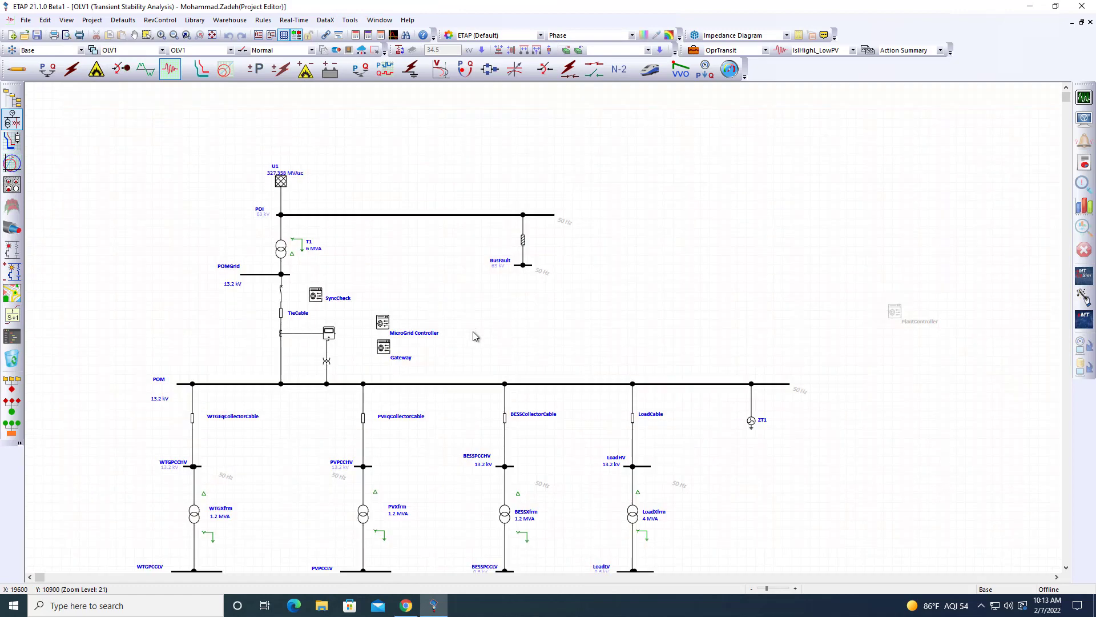
scroll(473, 337, down, 4)
scroll(472, 338, up, 4)
scroll(472, 338, down, 1)
mouse_move(200, 414)
mouse_down()
mouse_move(150, 441)
mouse_move(254, 439)
mouse_move(174, 415)
mouse_up()
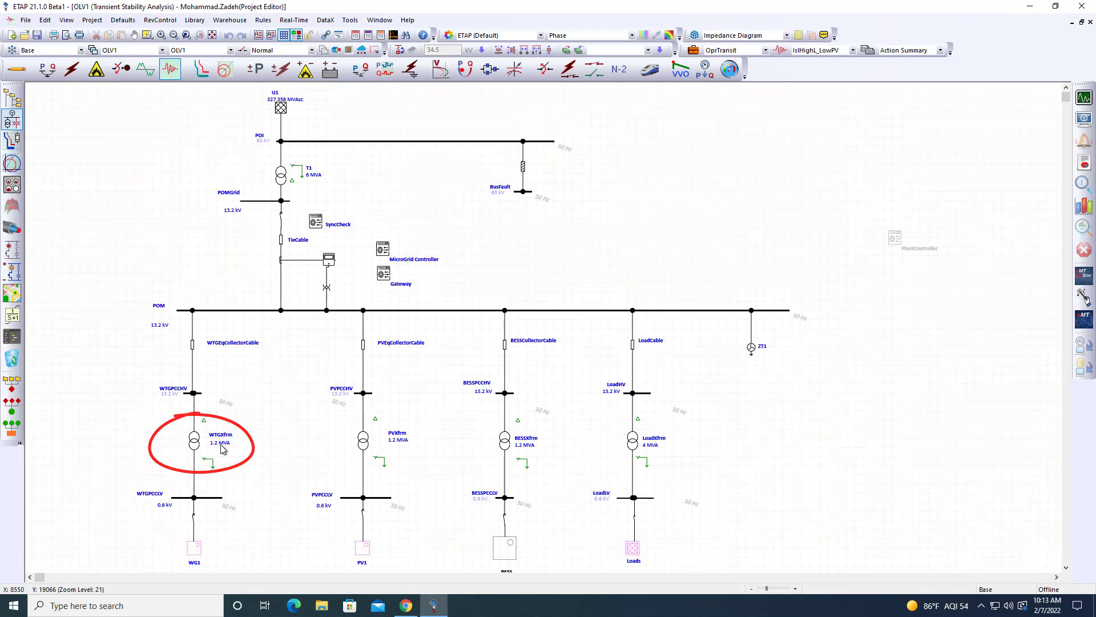
mouse_move(375, 411)
mouse_down()
mouse_move(328, 437)
mouse_move(430, 439)
mouse_up()
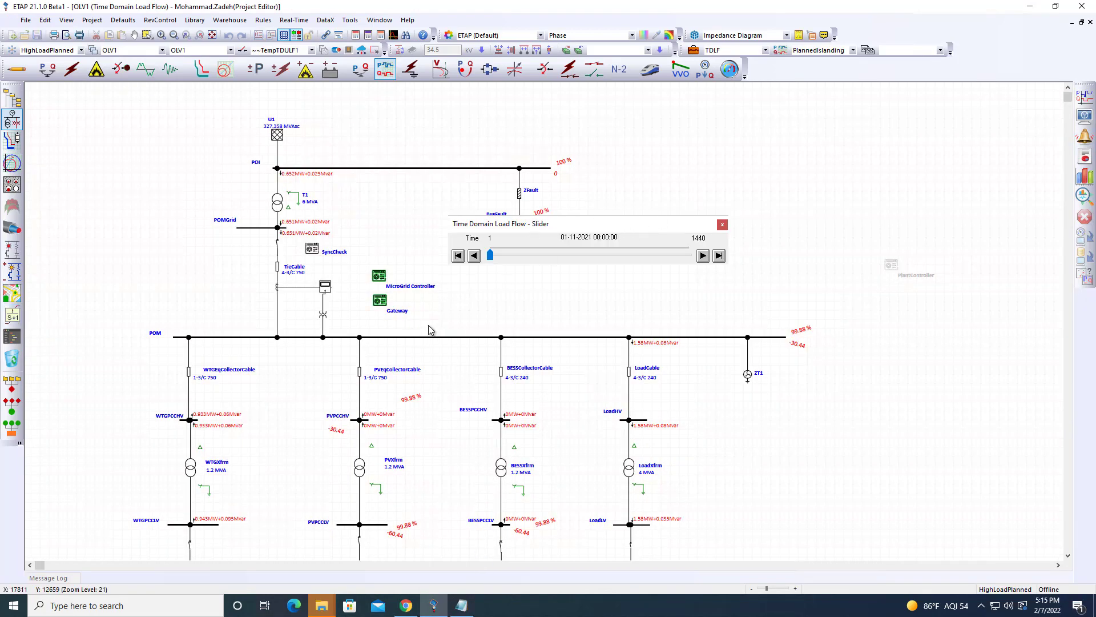
double_click(378, 277)
click(495, 131)
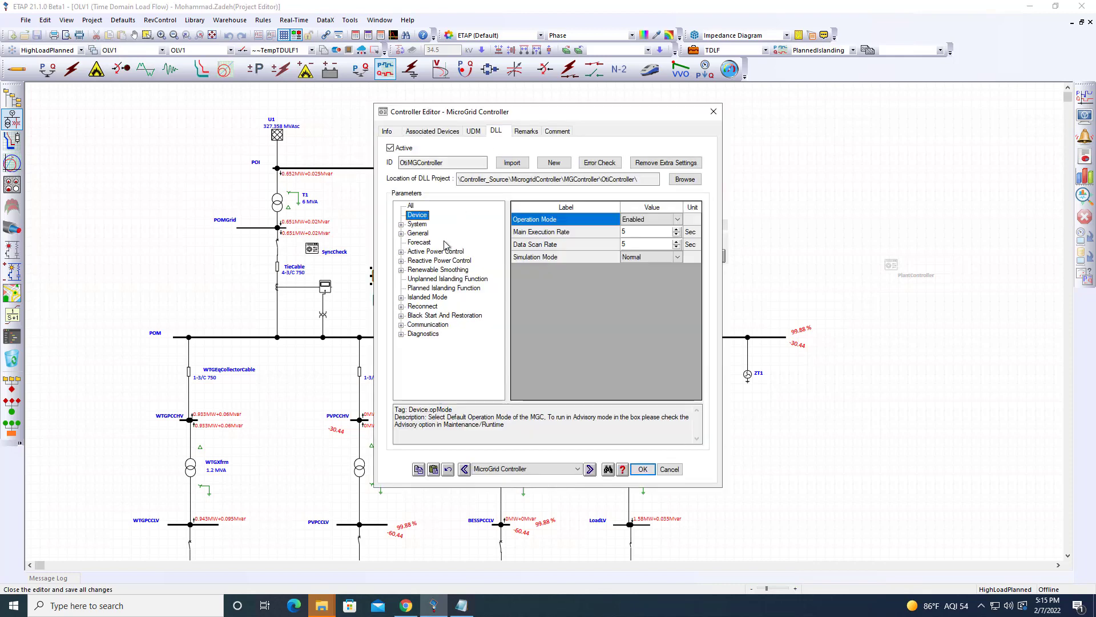
click(420, 290)
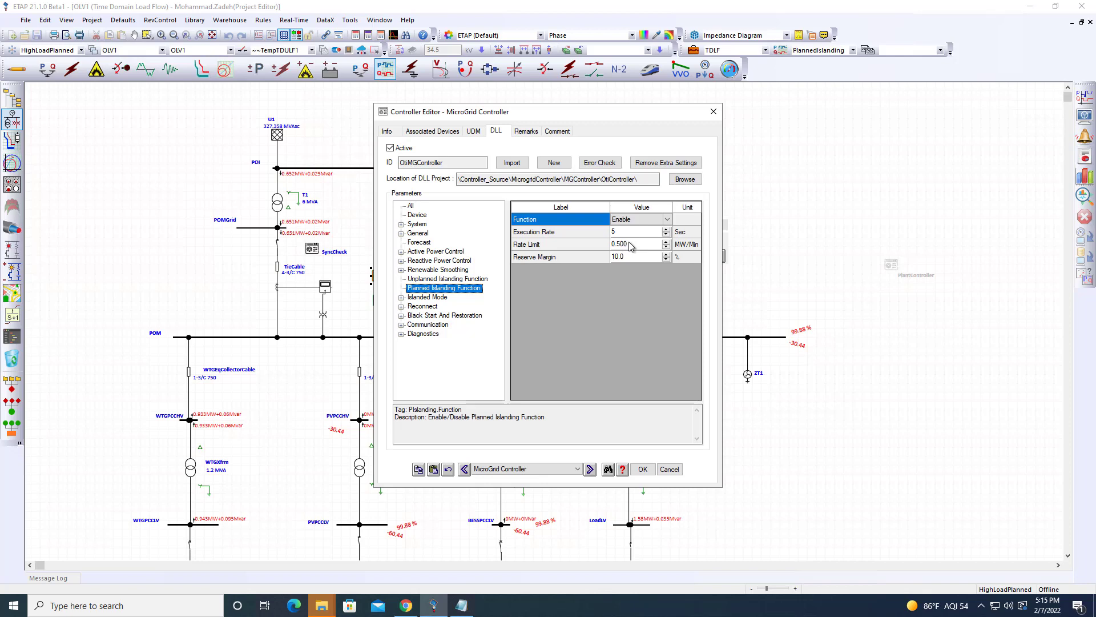
click(713, 112)
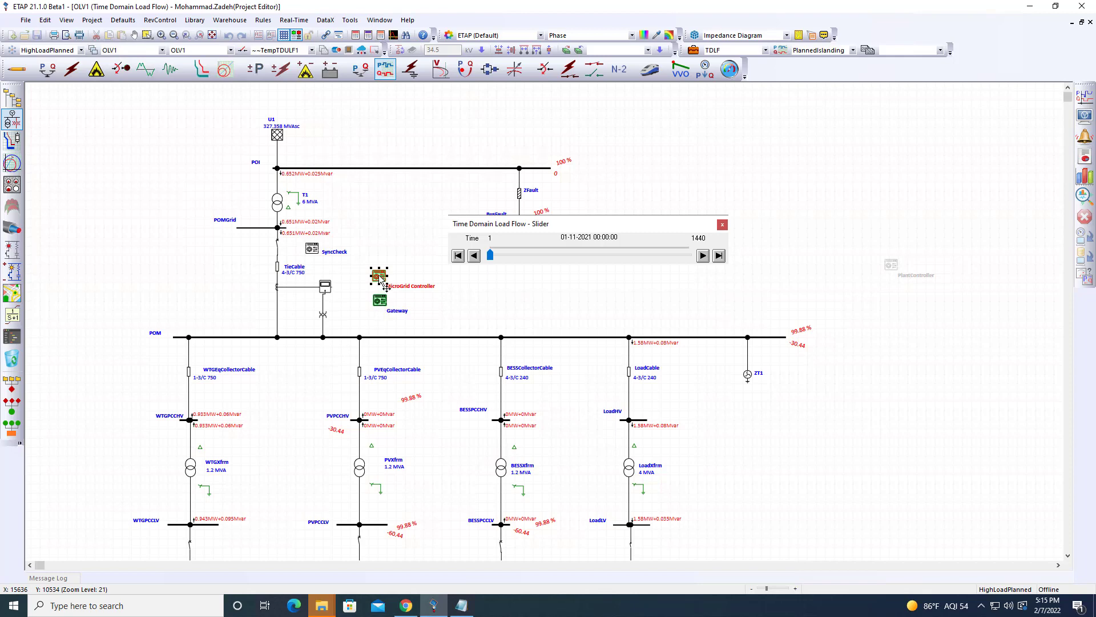
Step: Move the time slider off the controllers and open the Gateway's Planned Islanding Island1 schedule
drag(501, 225, 655, 196)
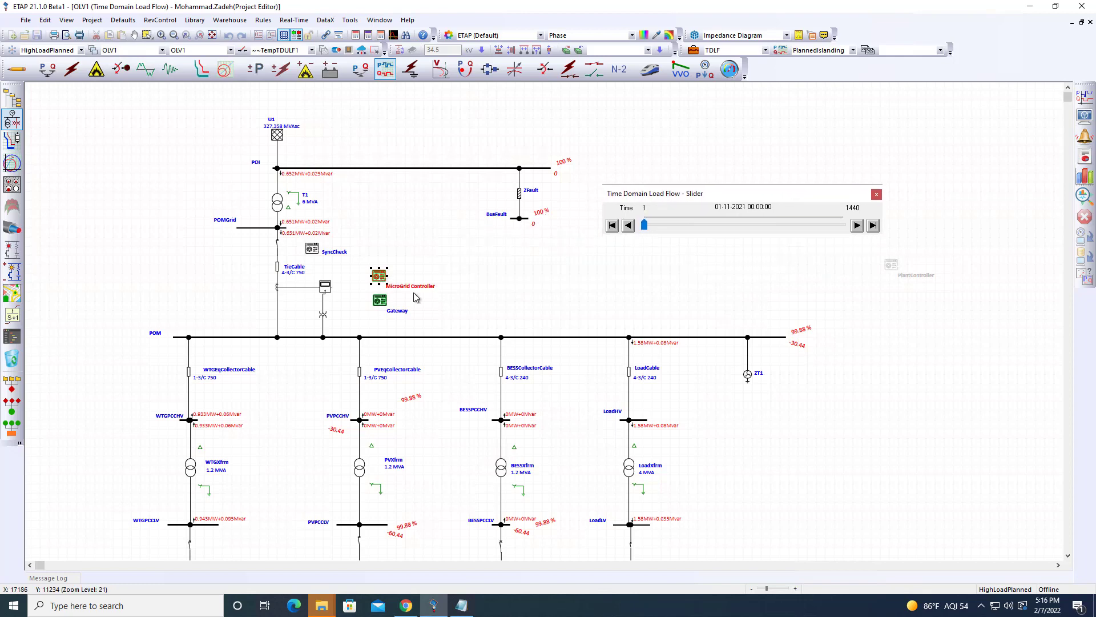
double_click(381, 302)
click(500, 133)
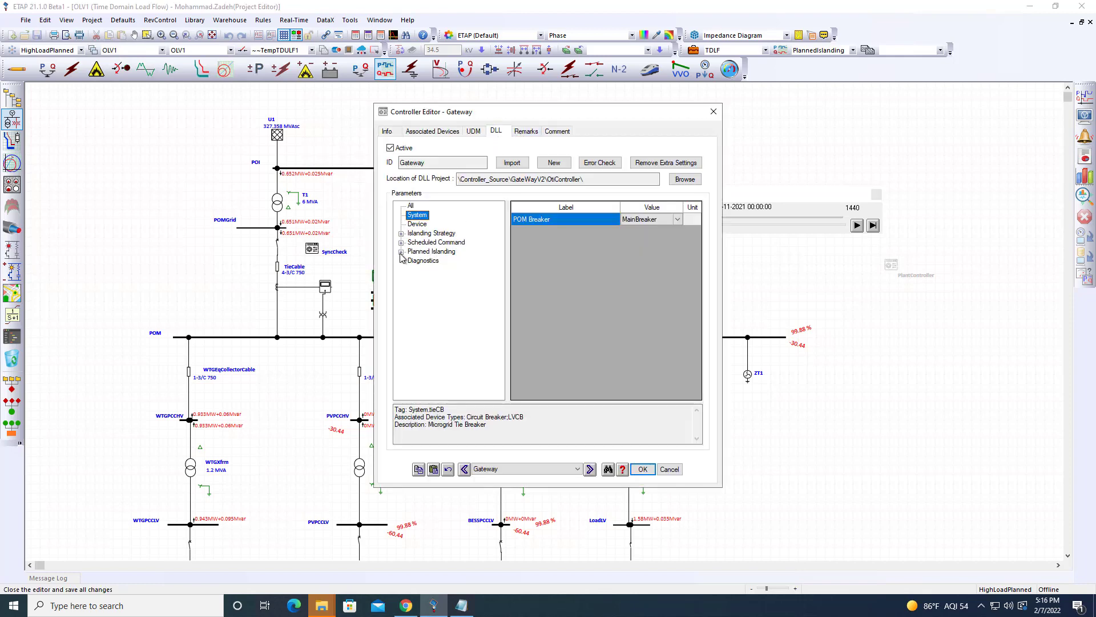
click(400, 252)
click(427, 252)
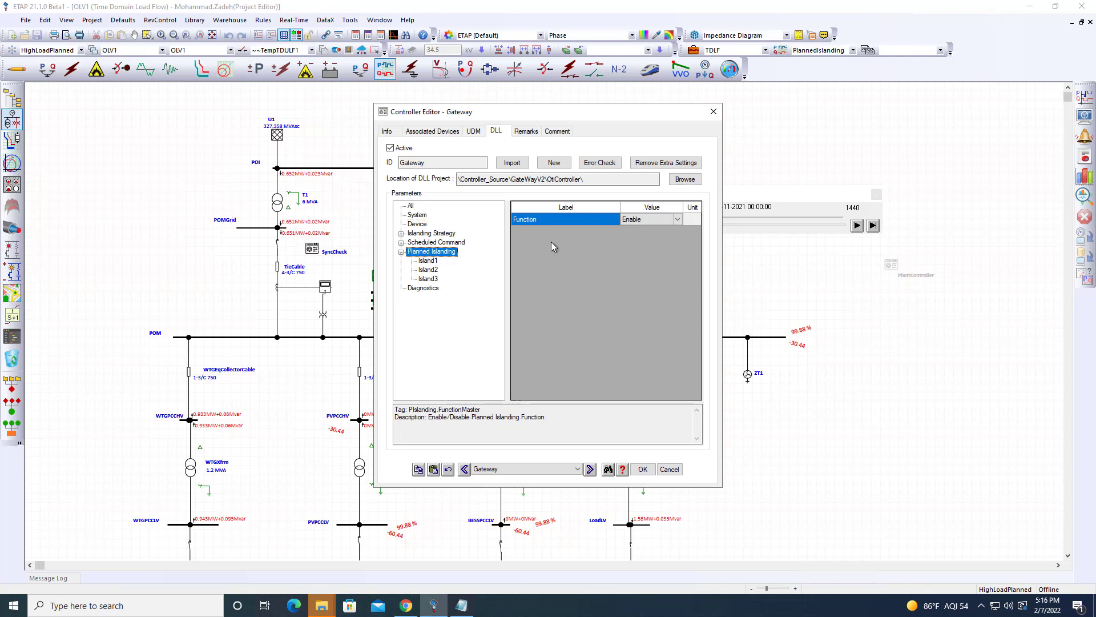
click(428, 260)
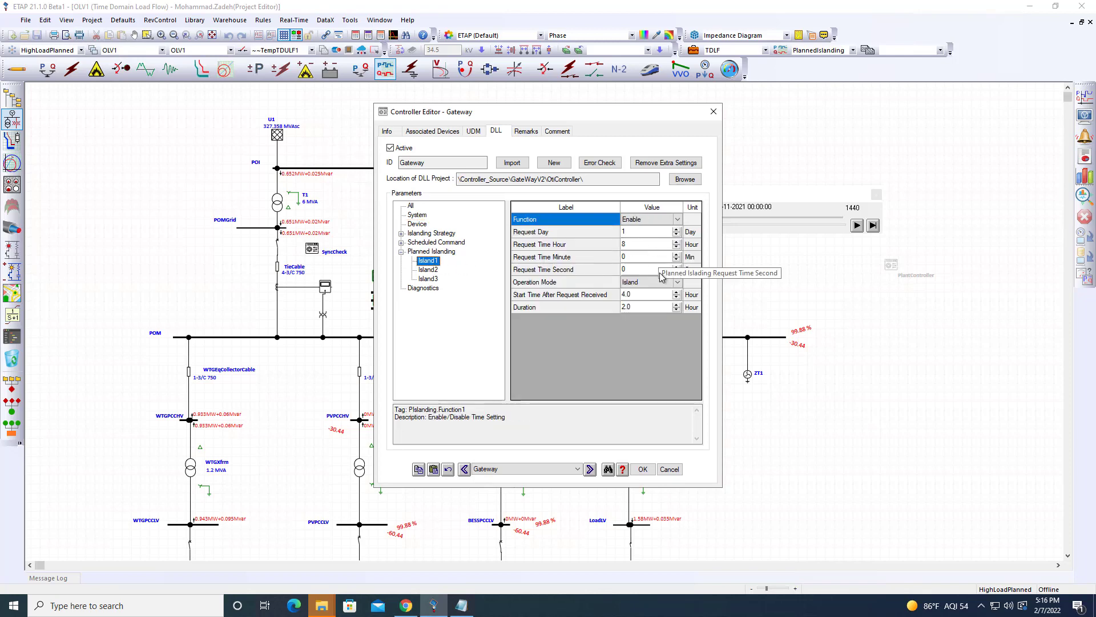
Step: Review Island1's request time, 4.0 h start delay and 2.0 h duration, then cancel unchanged
click(640, 247)
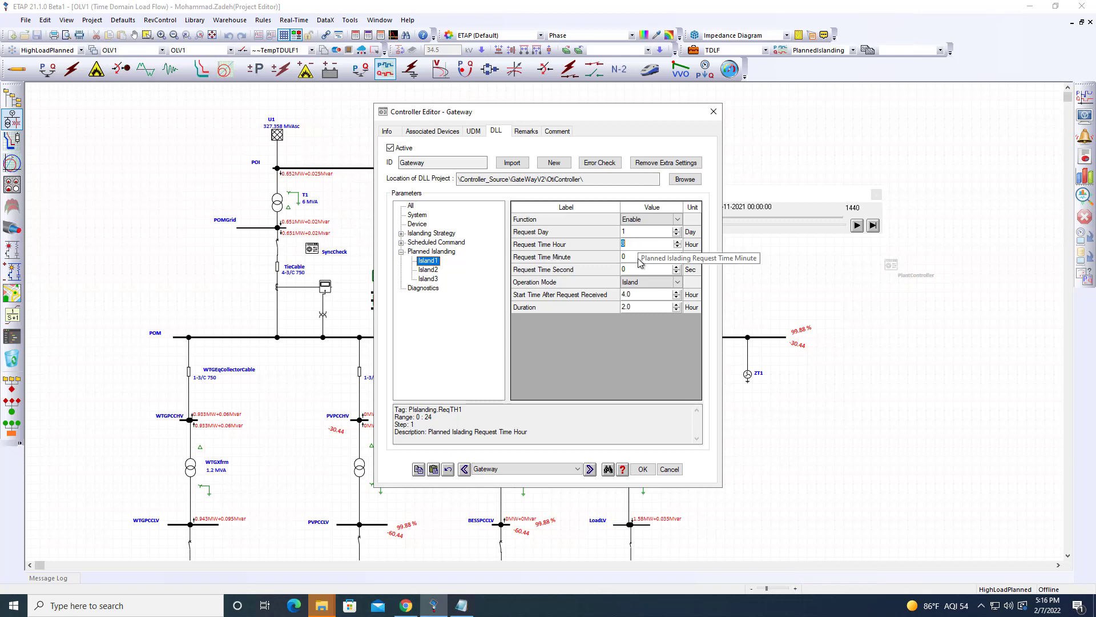
click(639, 268)
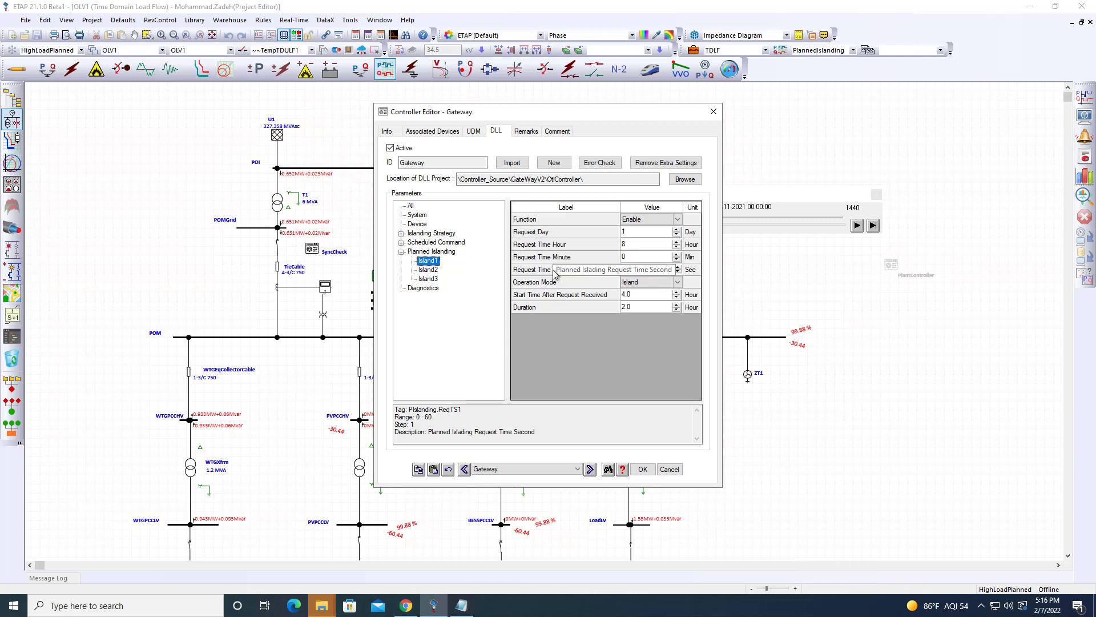
click(649, 294)
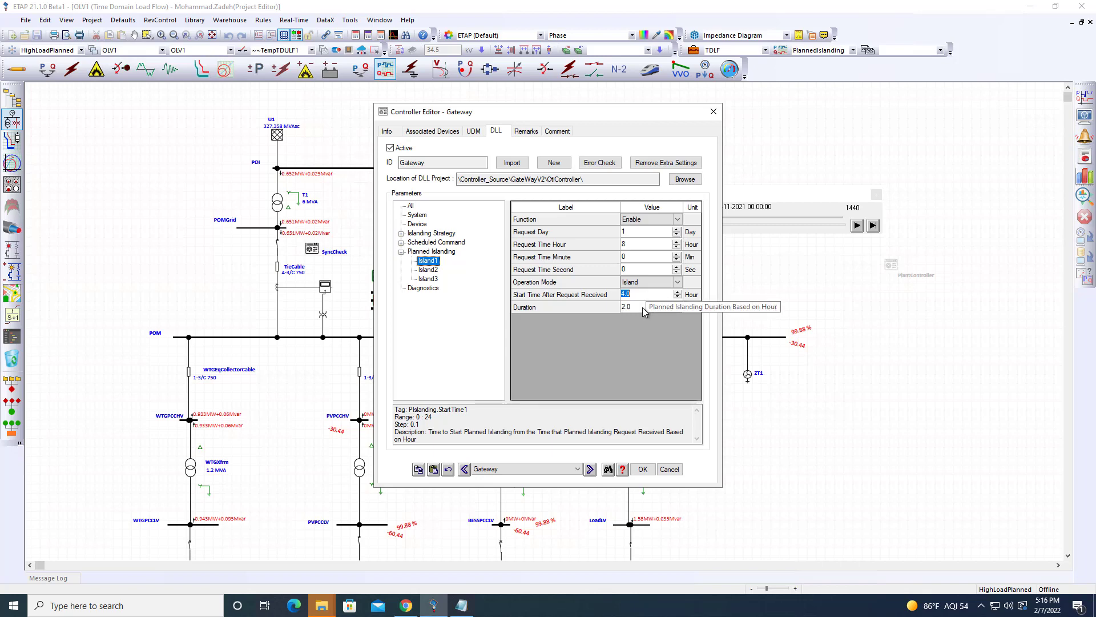
click(642, 308)
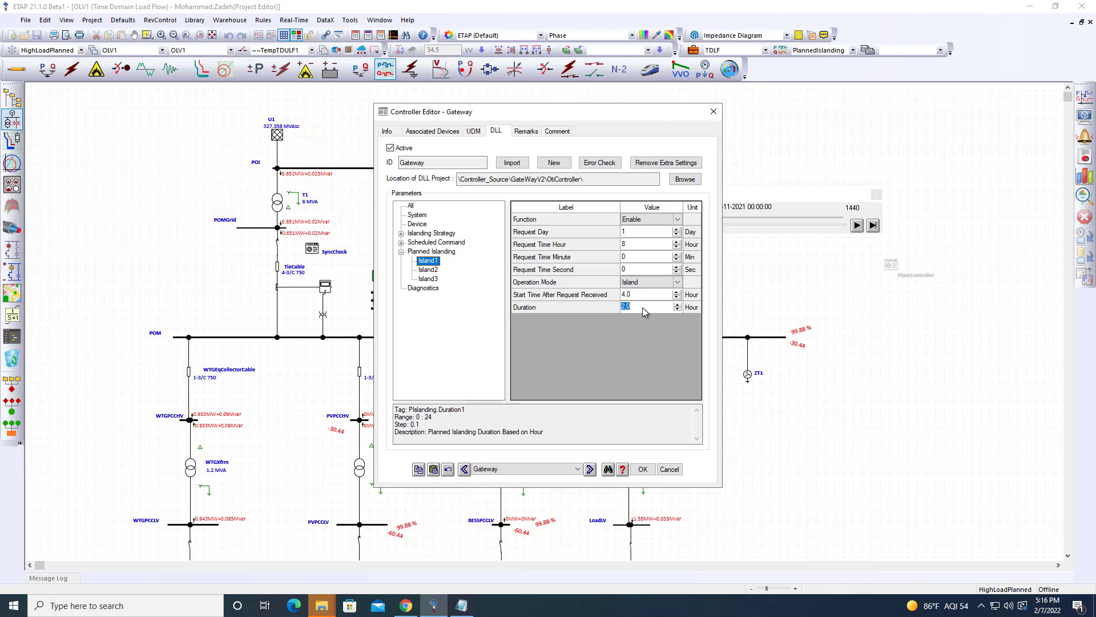
click(670, 471)
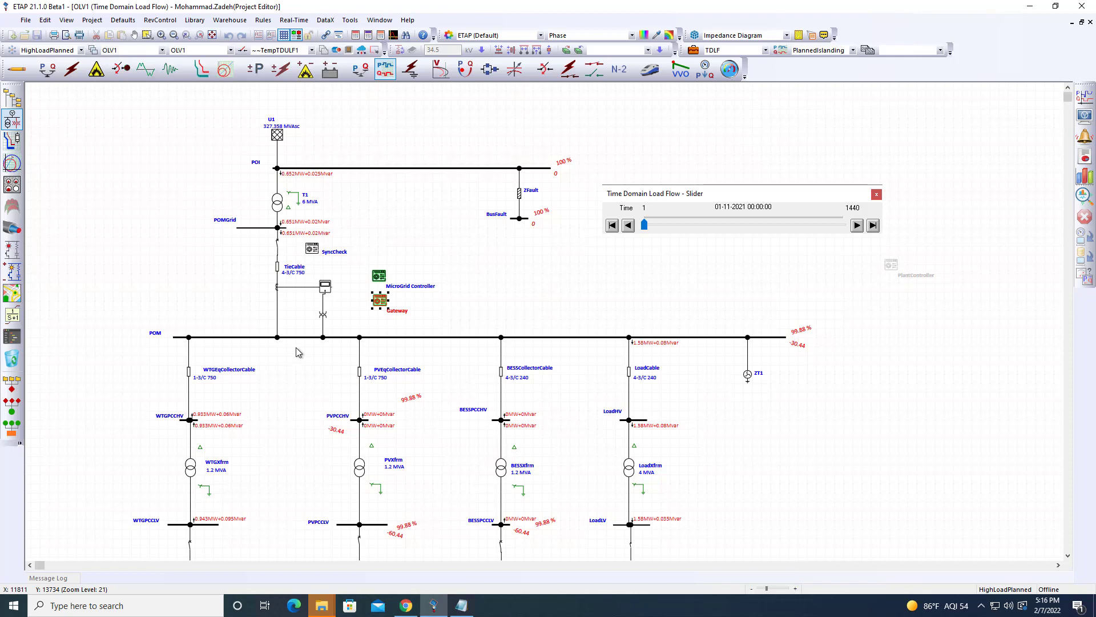
scroll(300, 345, down, 2)
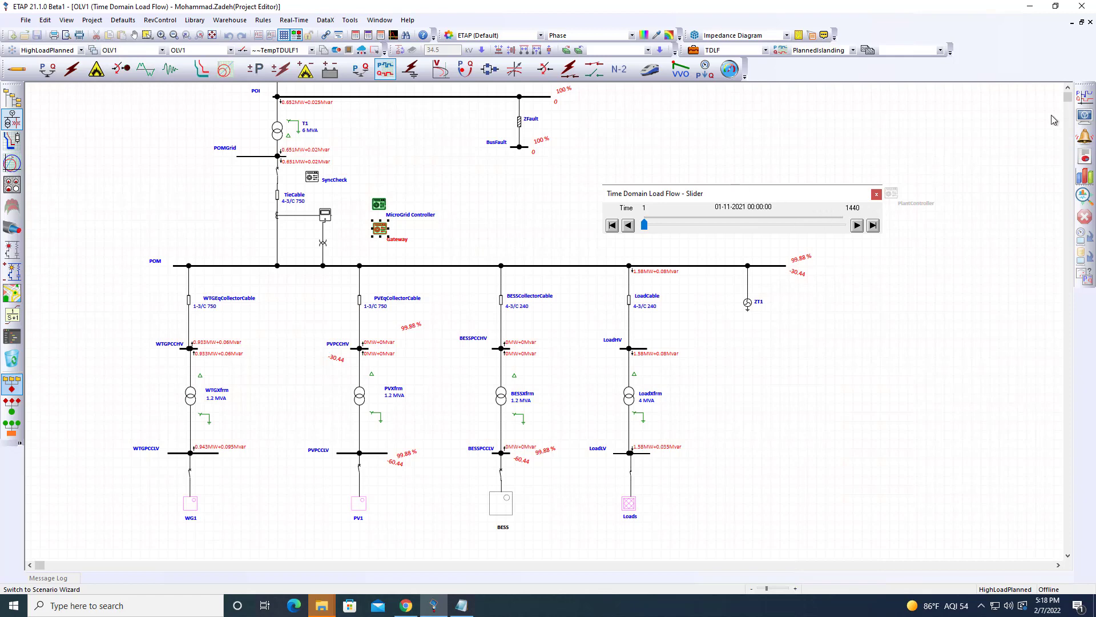
Step: Run the PlannedIslanding scenario from the Scenario Wizard, then close the wizard
click(12, 392)
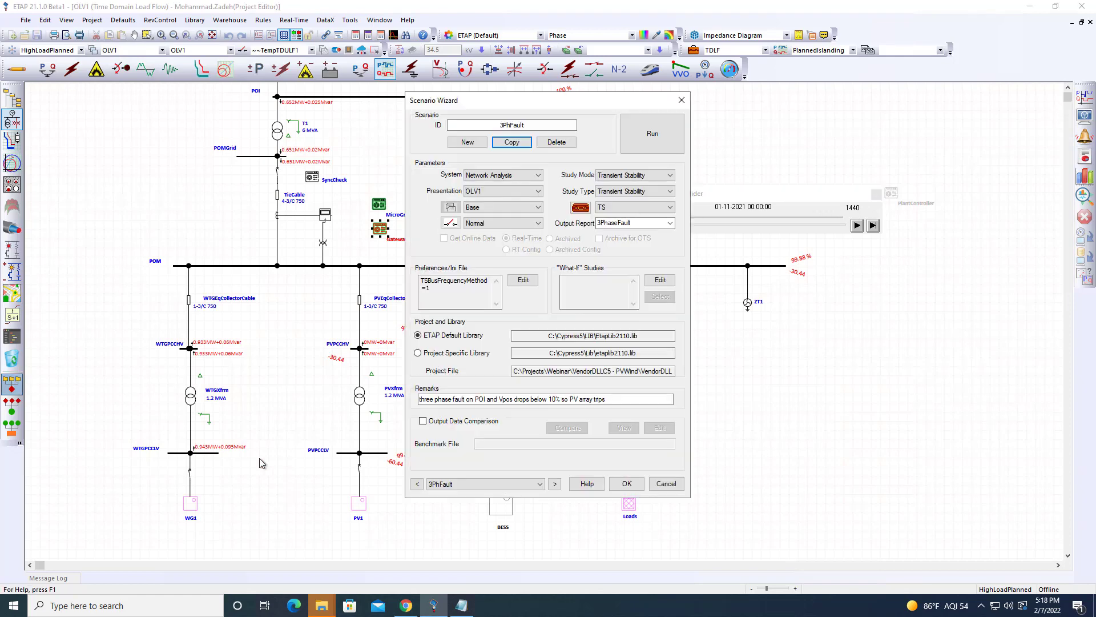
click(441, 484)
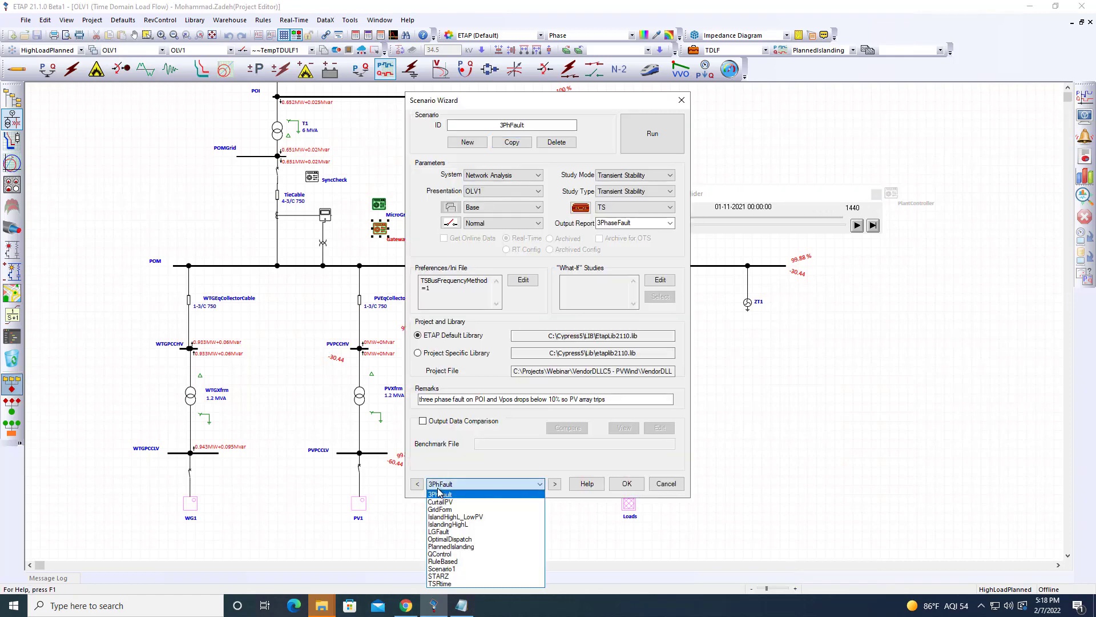
click(480, 546)
click(633, 146)
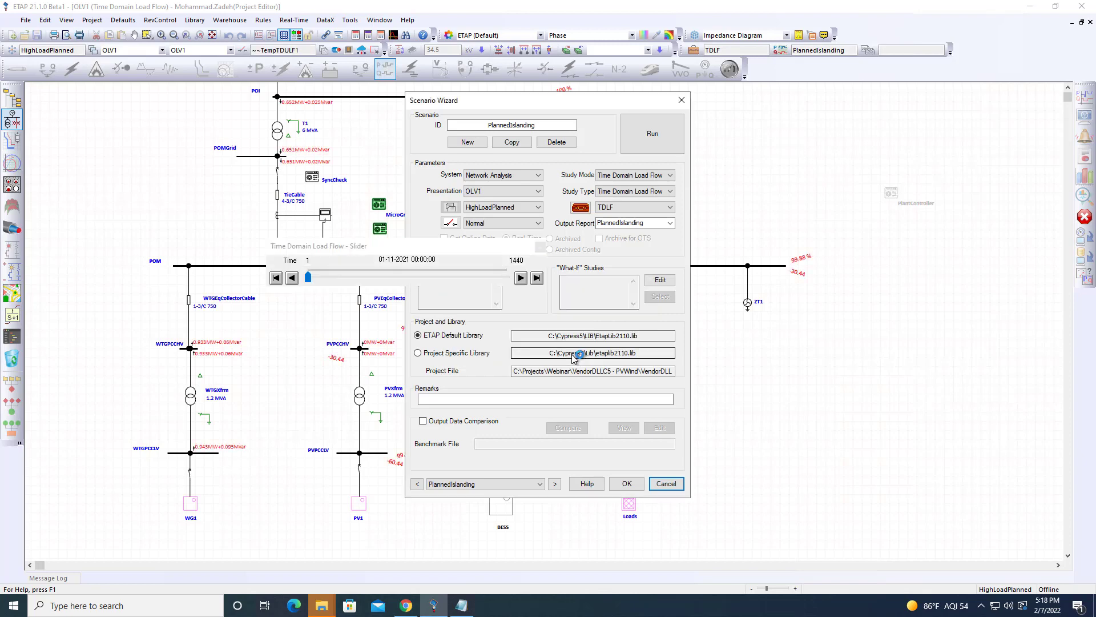
click(626, 484)
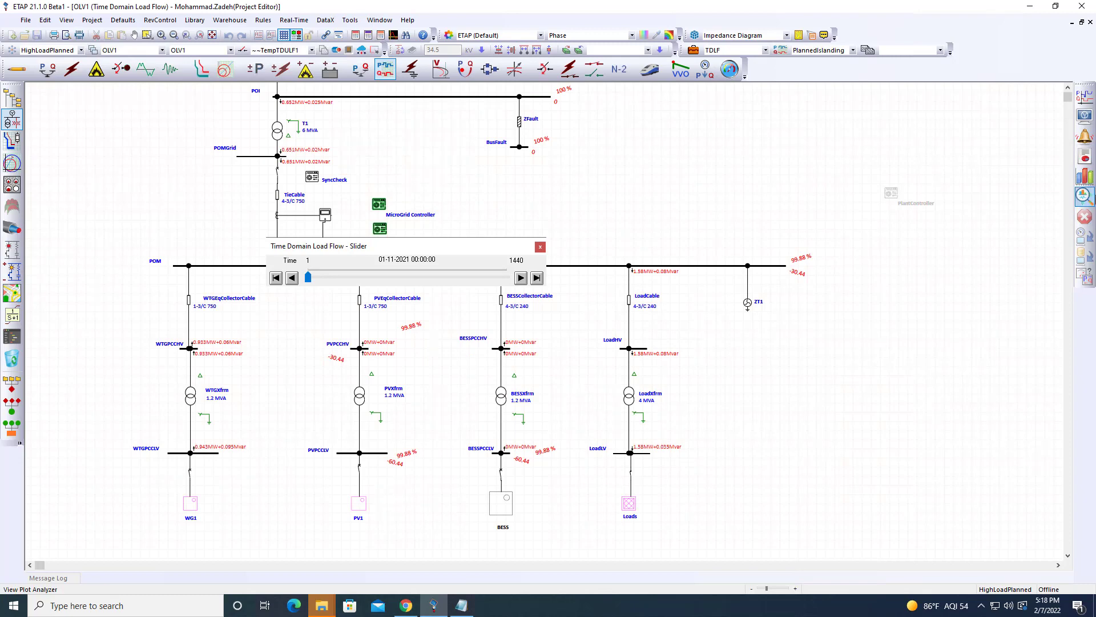
Step: Plot Total Active Power for the collector, load and TieCable AC cables
click(1088, 196)
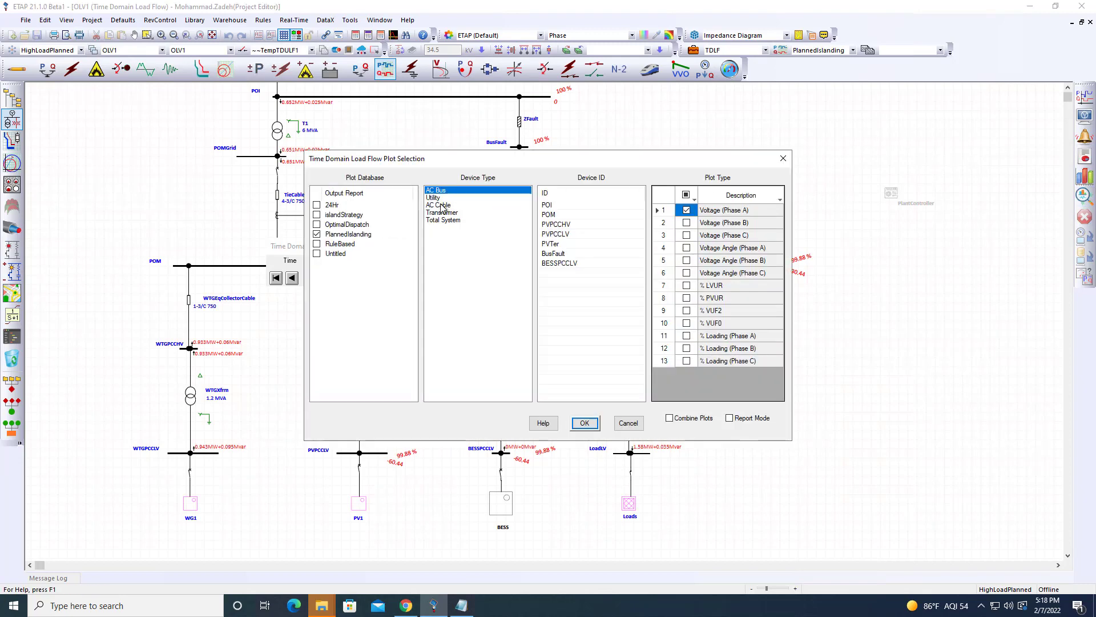
click(443, 205)
drag(550, 207, 554, 250)
click(585, 422)
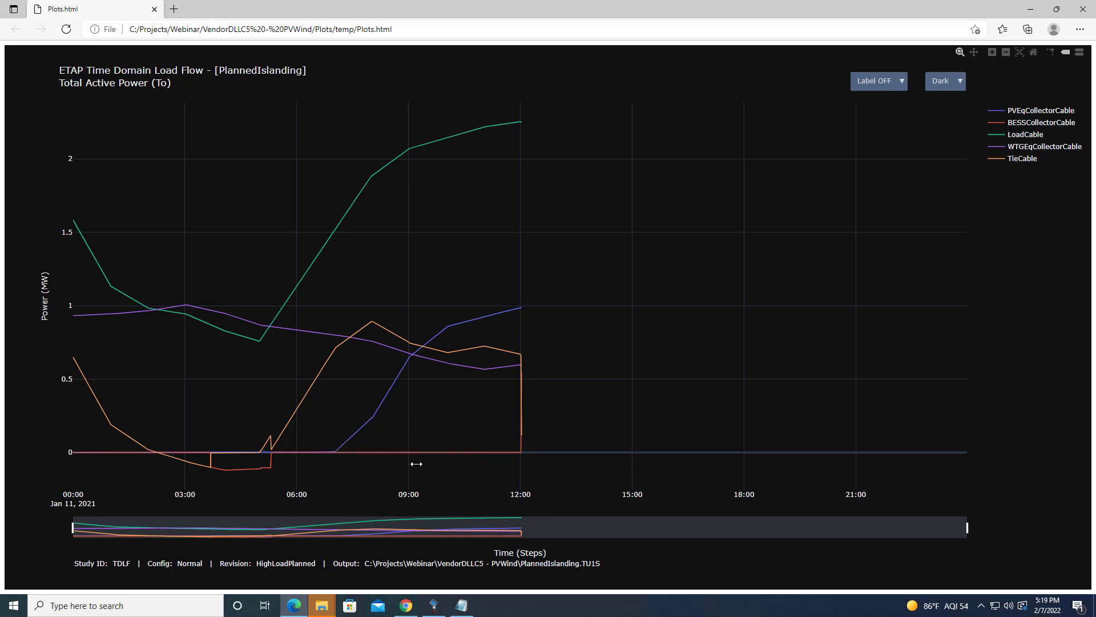
Step: Zoom the plot's time axis to roughly 12:00:30–12:03 with two drag selections
drag(531, 397, 513, 396)
drag(391, 402, 318, 392)
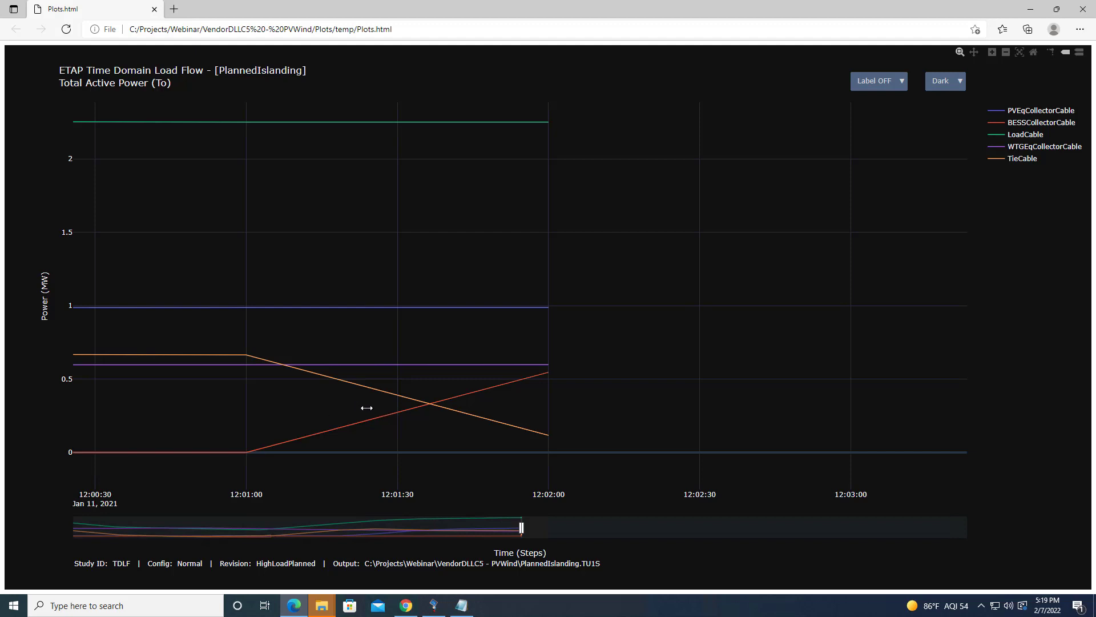
mouse_move(262, 447)
mouse_move(256, 359)
Step: Hide the LoadCable, PVEqCollectorCable and WTGEqCollectorCable traces via the legend
click(1000, 135)
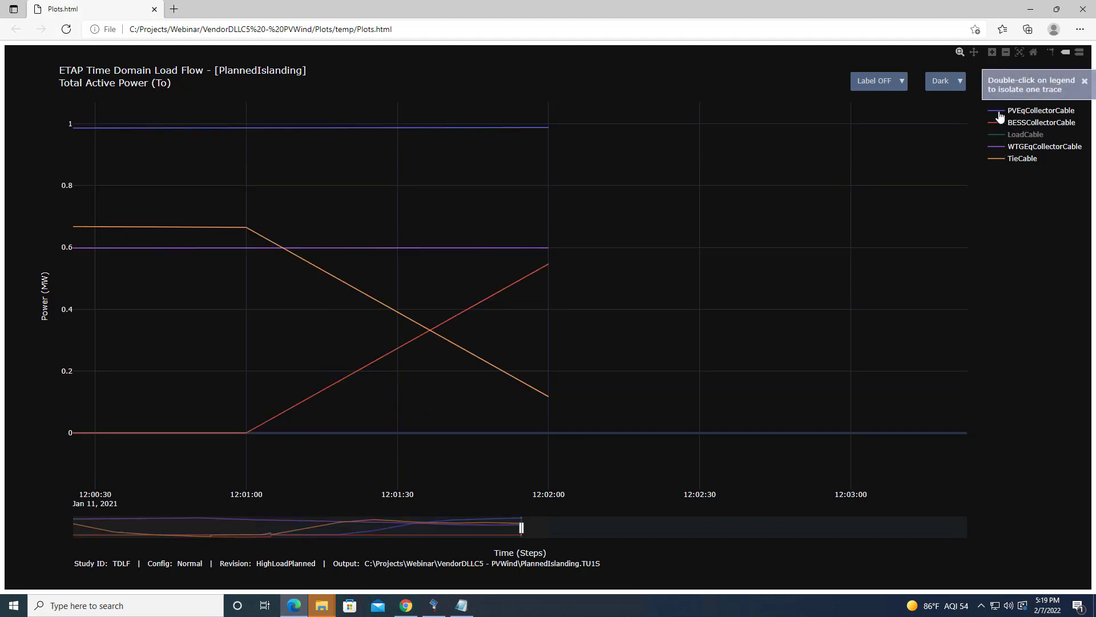
click(1000, 116)
click(1000, 147)
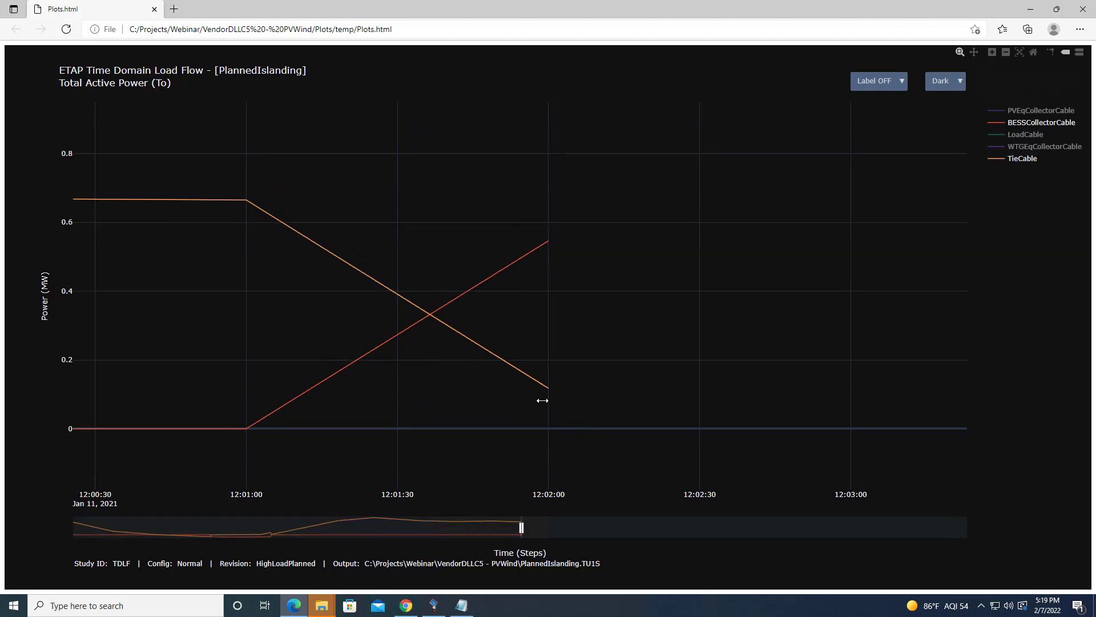
mouse_move(551, 392)
Step: Close the Edge plot window to return to the ETAP one-line diagram
click(1083, 9)
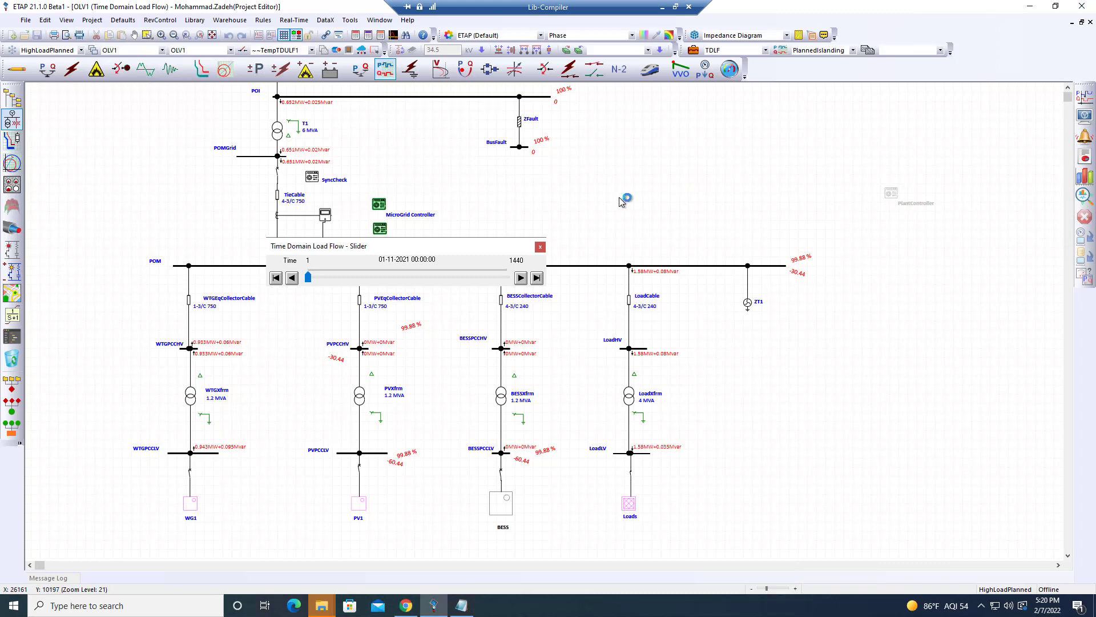